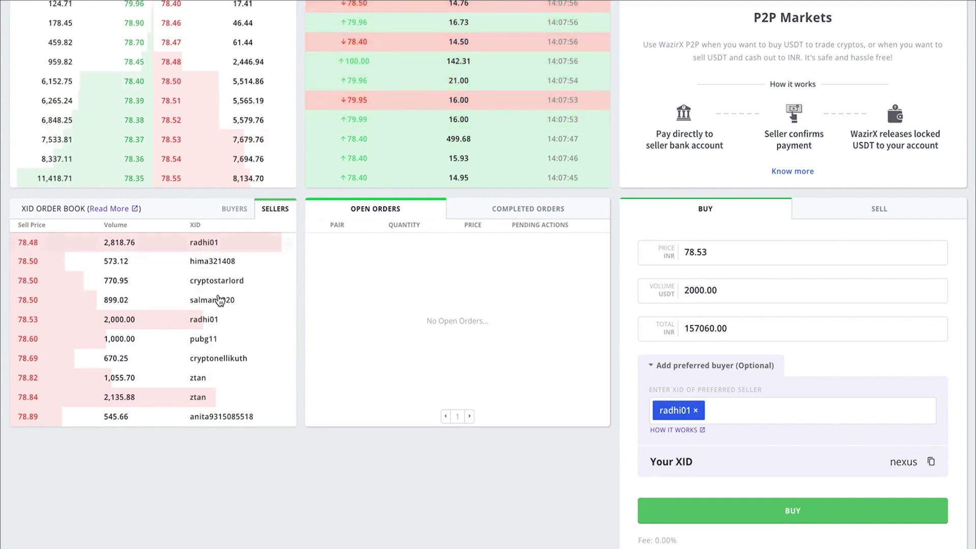
# - Show the buyers' offers in the XID order book
pyautogui.click(234, 212)
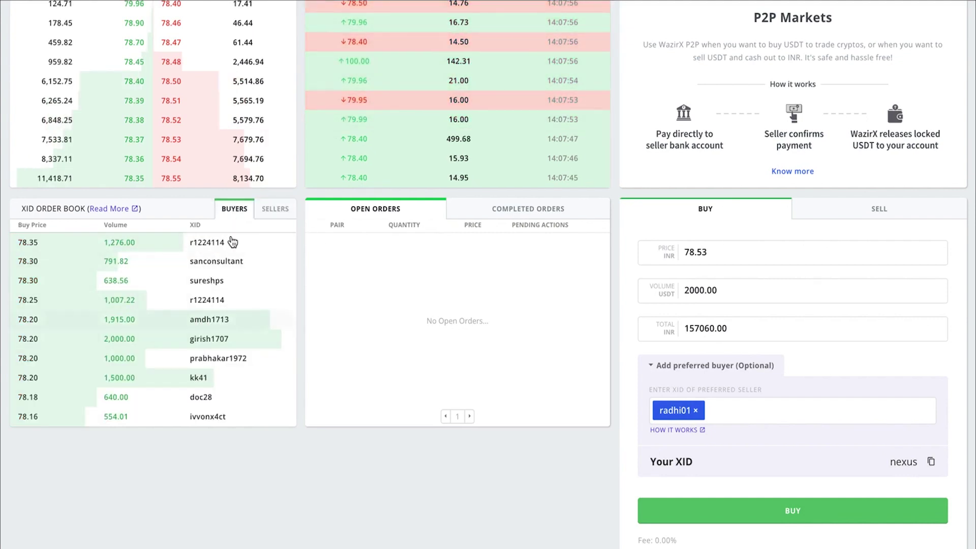
pyautogui.scroll(2, 715, 320)
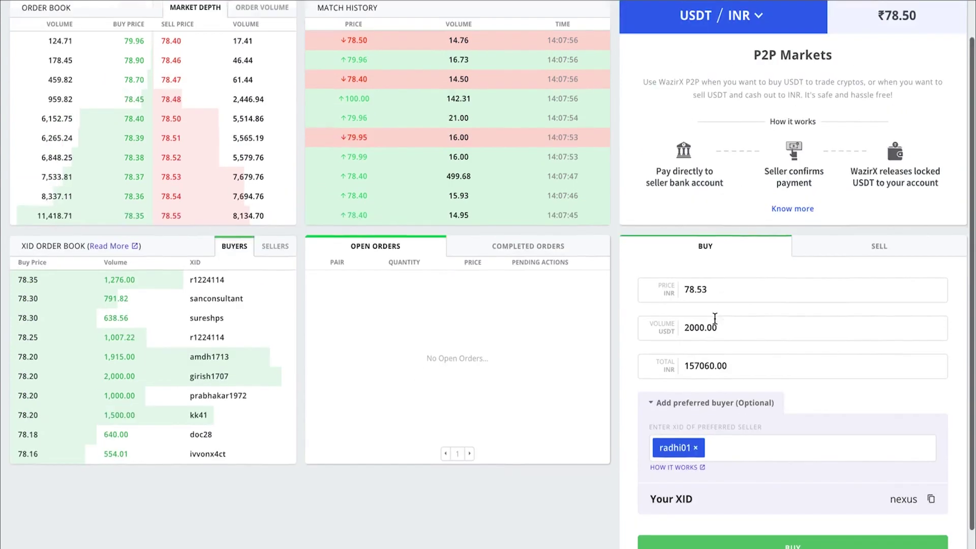
pyautogui.scroll(2, 715, 318)
# - Set the buy order's volume to 15 USDT and remove the preferred seller from the order
pyautogui.doubleClick(701, 332)
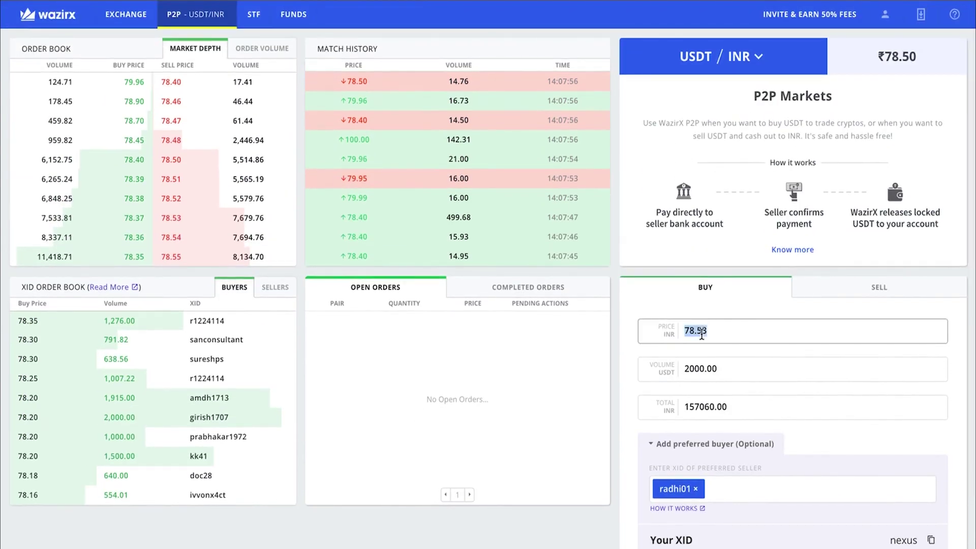
pyautogui.doubleClick(702, 368)
pyautogui.write('15')
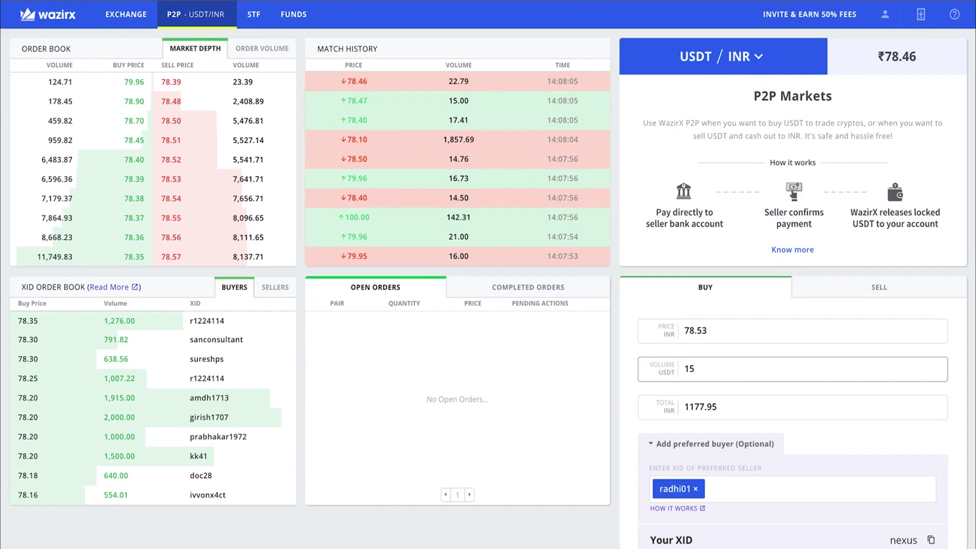
pyautogui.click(696, 489)
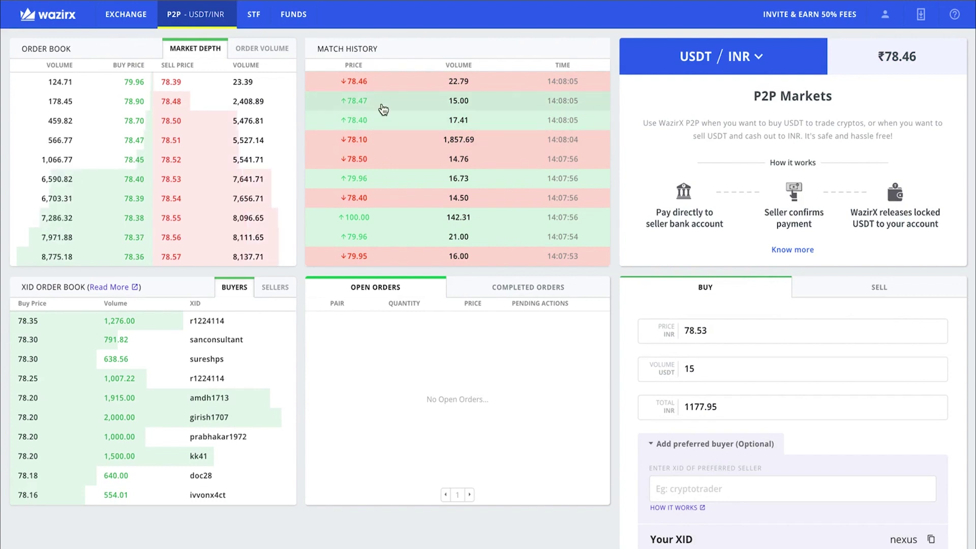
# - Set the buy order's price to 78.75 INR
pyautogui.doubleClick(721, 327)
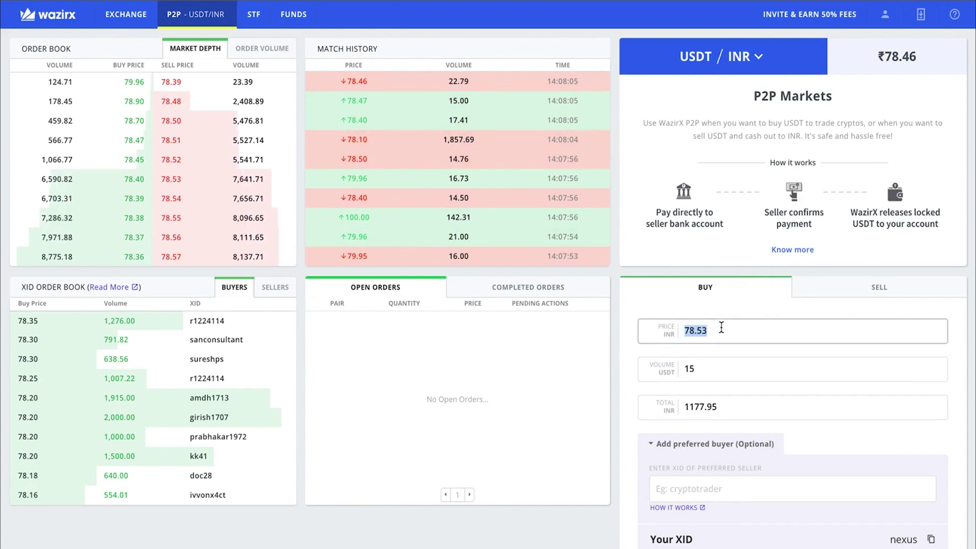
pyautogui.press('Right')
pyautogui.press('BackSpace')
pyautogui.press('BackSpace')
pyautogui.write('75')
# - Reset the buy order's volume to 15 USDT and place the order
pyautogui.scroll(-2, 681, 468)
pyautogui.doubleClick(704, 289)
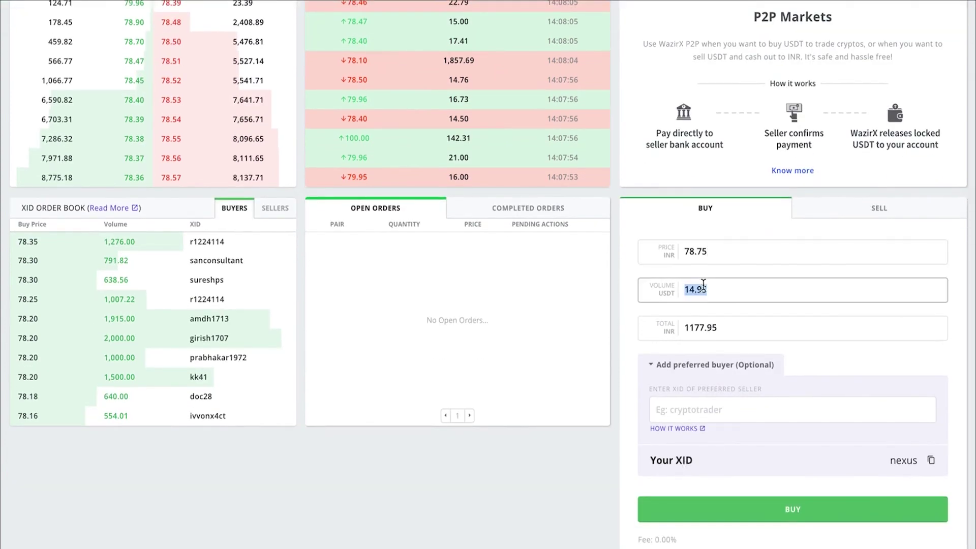
pyautogui.write('15')
pyautogui.click(768, 511)
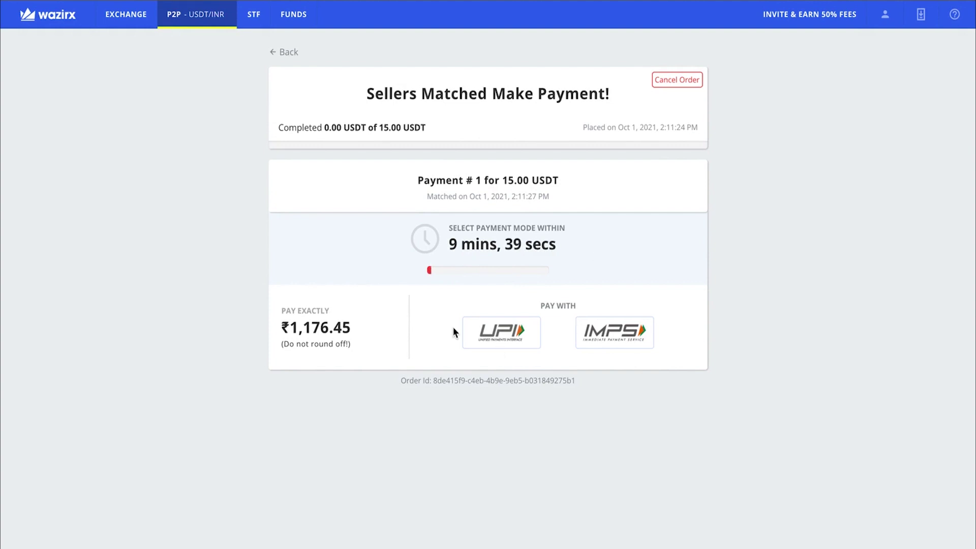
# - Examine the matched order's payment time limit, USDT volume and exact INR amount due
pyautogui.click(451, 243)
pyautogui.moveTo(451, 243); pyautogui.dragTo(572, 243)
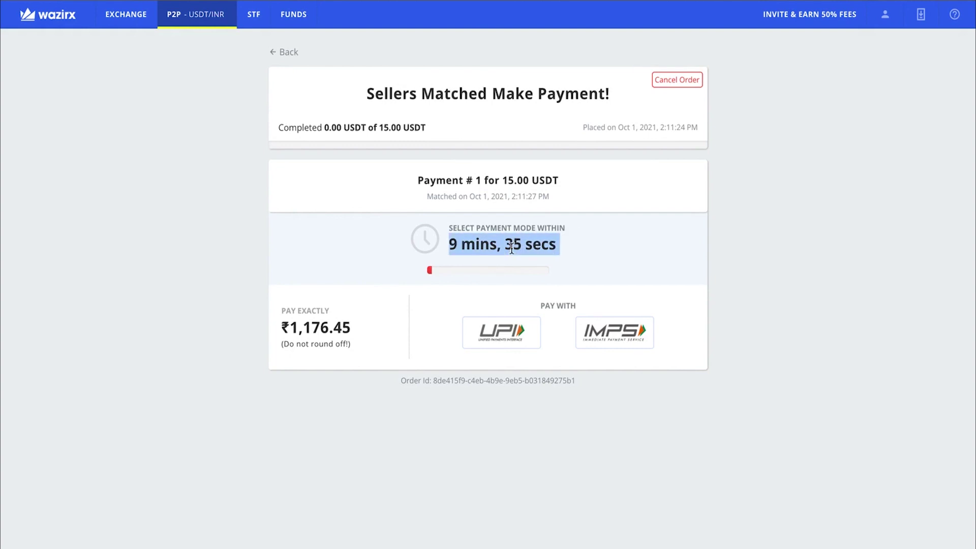
pyautogui.click(415, 319)
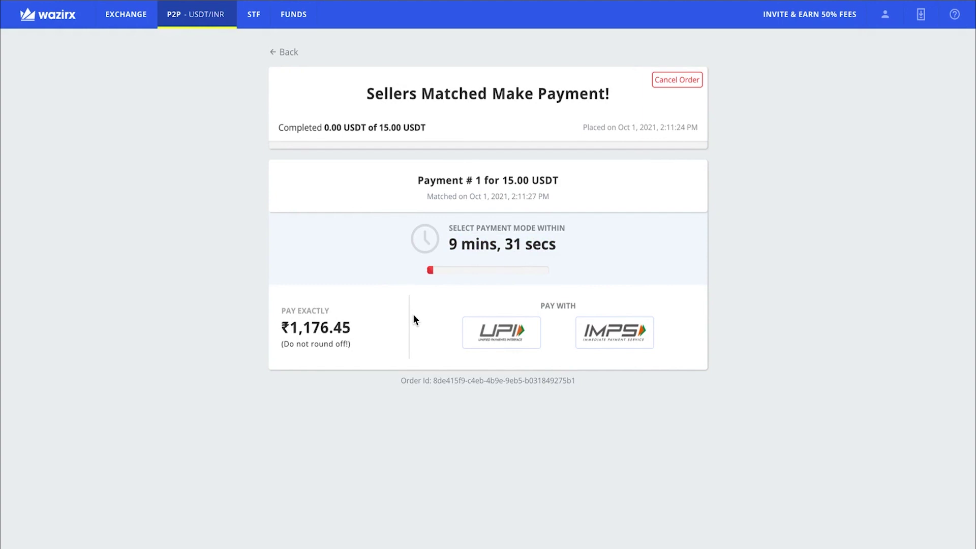
pyautogui.doubleClick(509, 180)
pyautogui.doubleClick(325, 328)
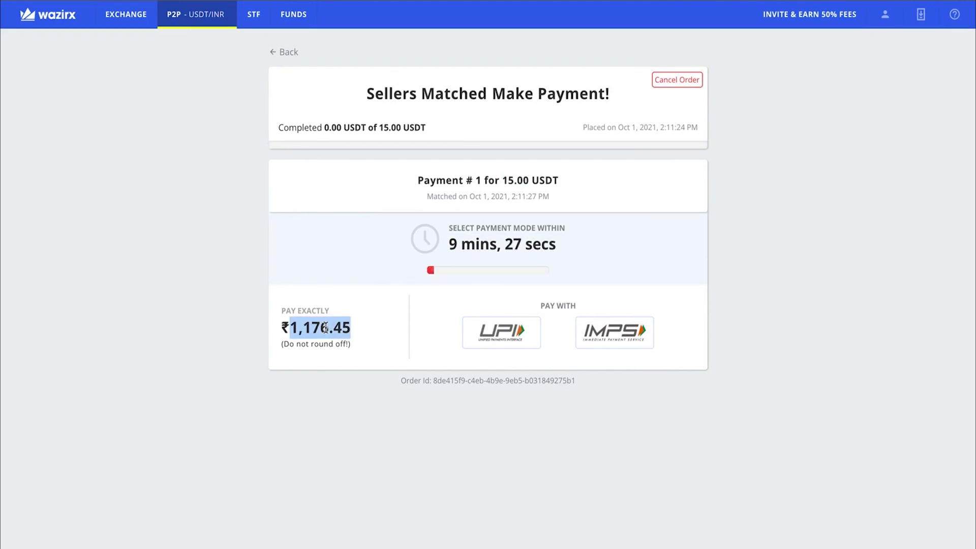
pyautogui.click(331, 389)
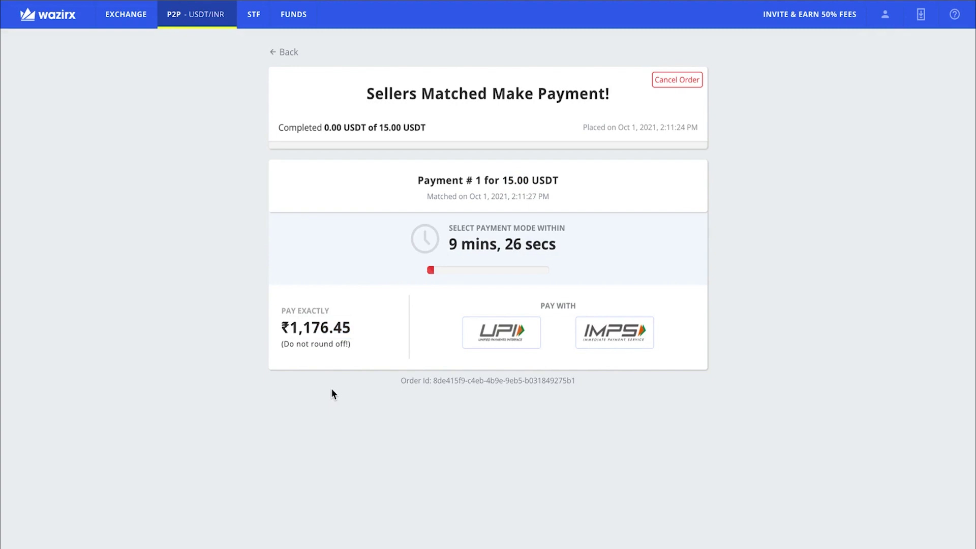
pyautogui.doubleClick(318, 327)
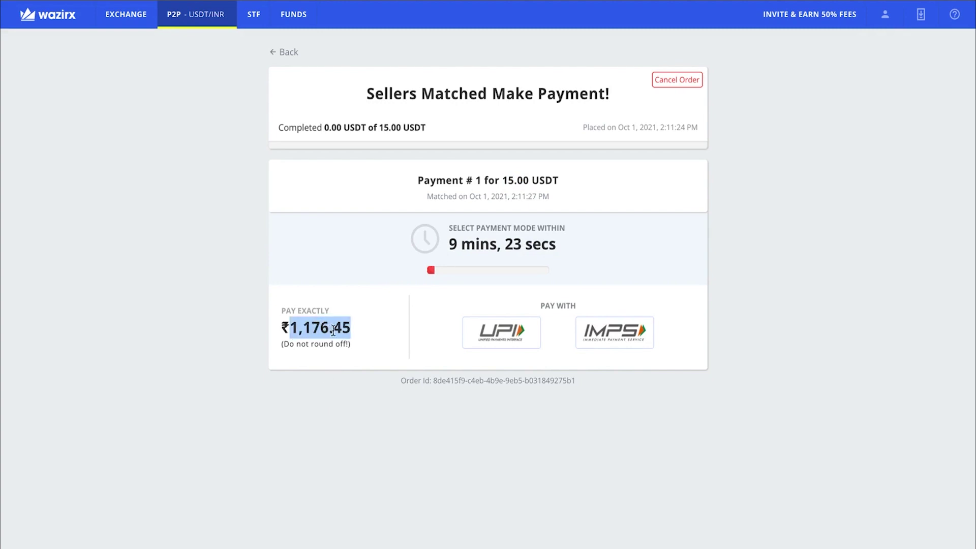
pyautogui.click(353, 404)
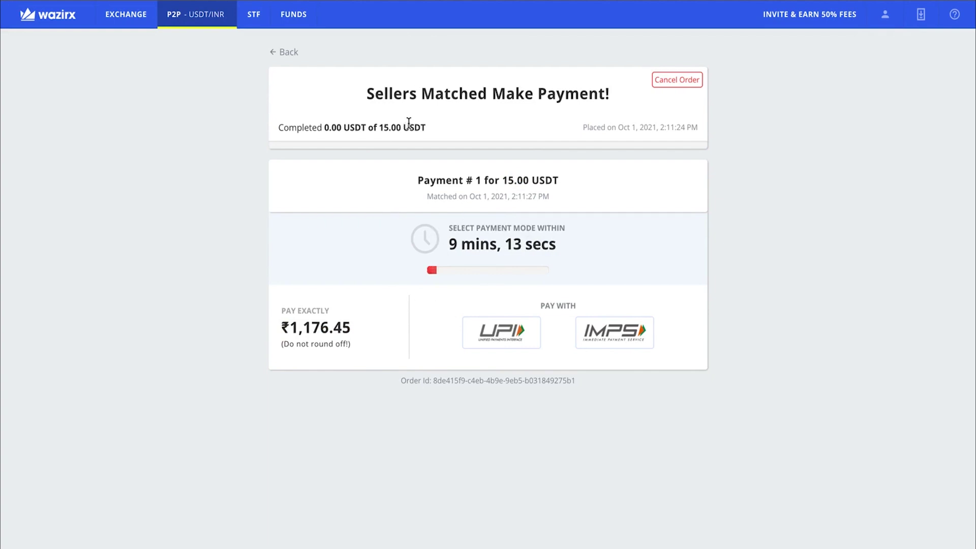
pyautogui.doubleClick(387, 127)
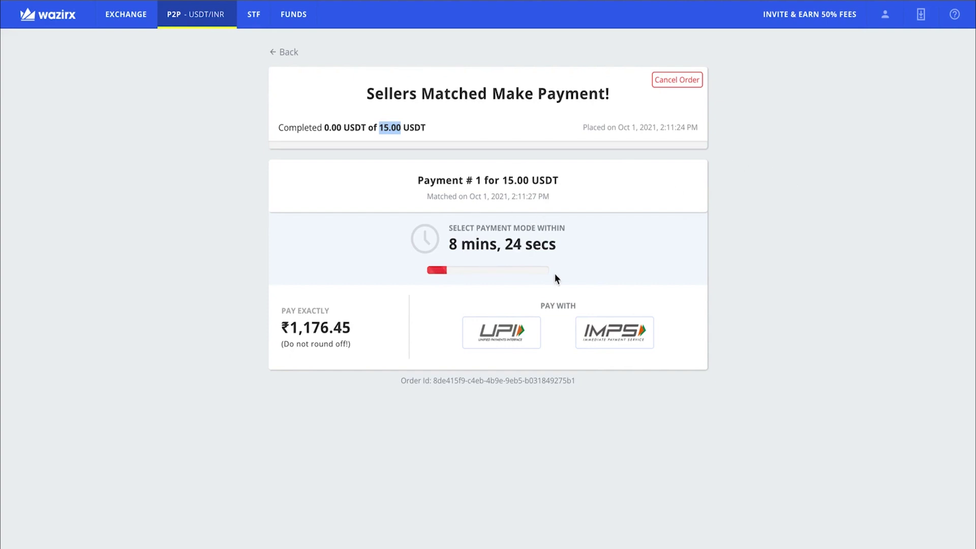
# - Choose UPI as the payment method, review the time extension and penalty note, and confirm the intention to pay
pyautogui.click(509, 334)
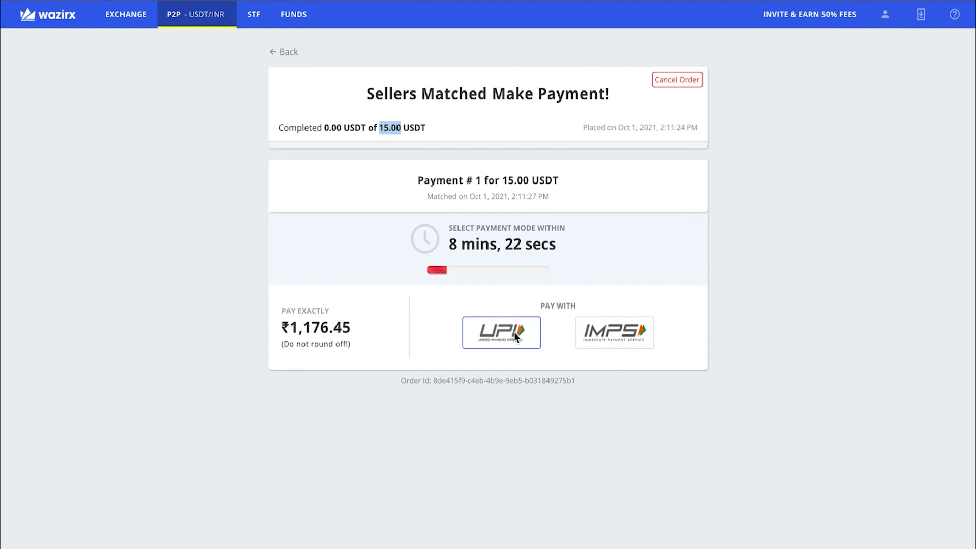
pyautogui.click(515, 337)
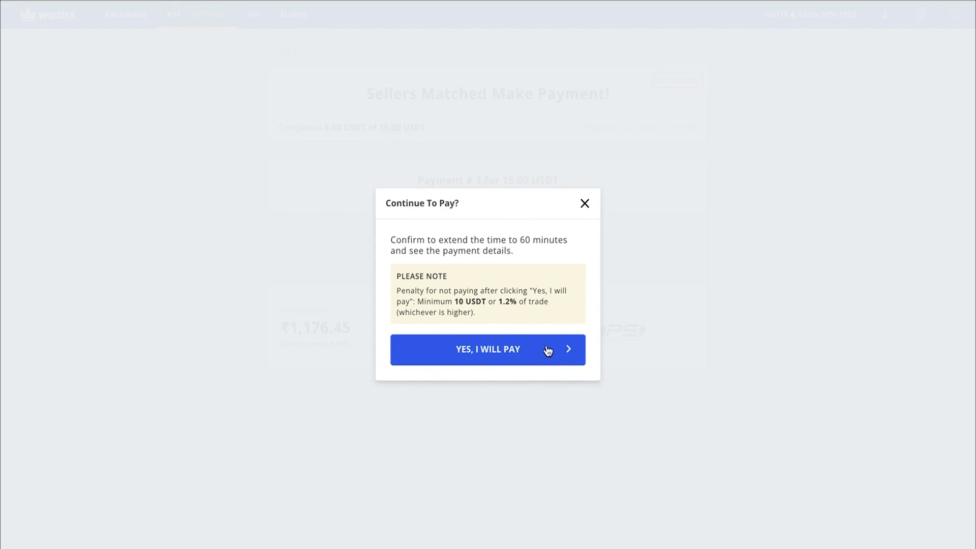
pyautogui.doubleClick(525, 240)
pyautogui.click(547, 243)
pyautogui.moveTo(397, 278); pyautogui.dragTo(472, 311)
pyautogui.click(503, 315)
pyautogui.tripleClick(479, 299)
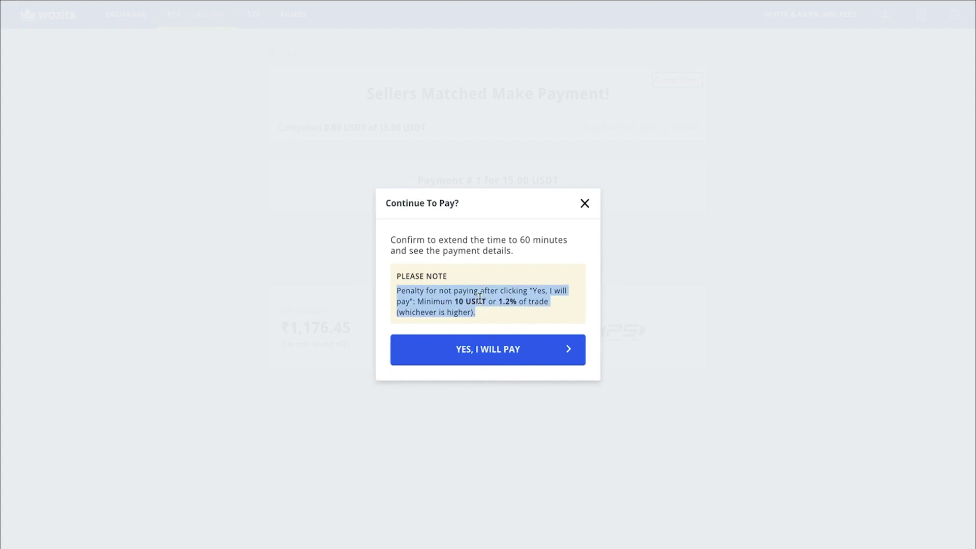
pyautogui.click(501, 319)
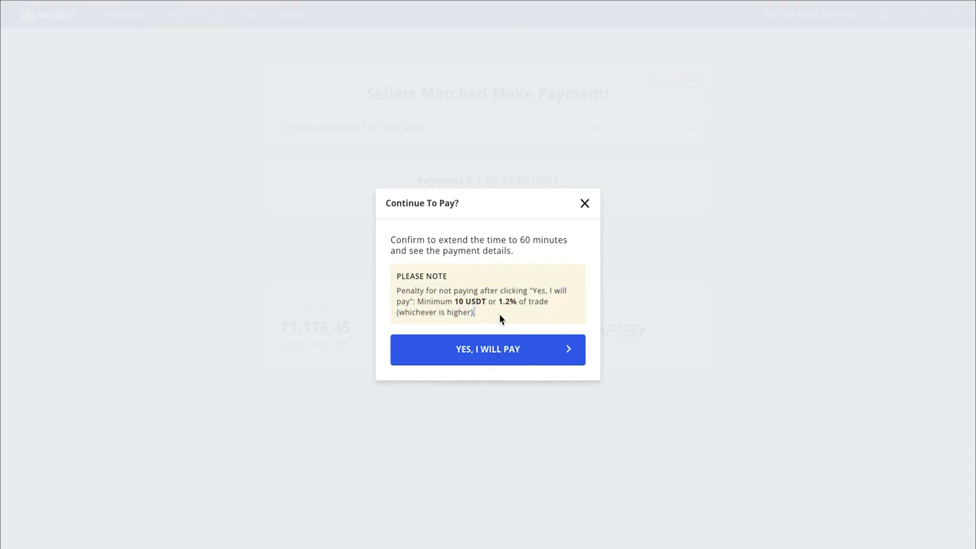
pyautogui.click(482, 361)
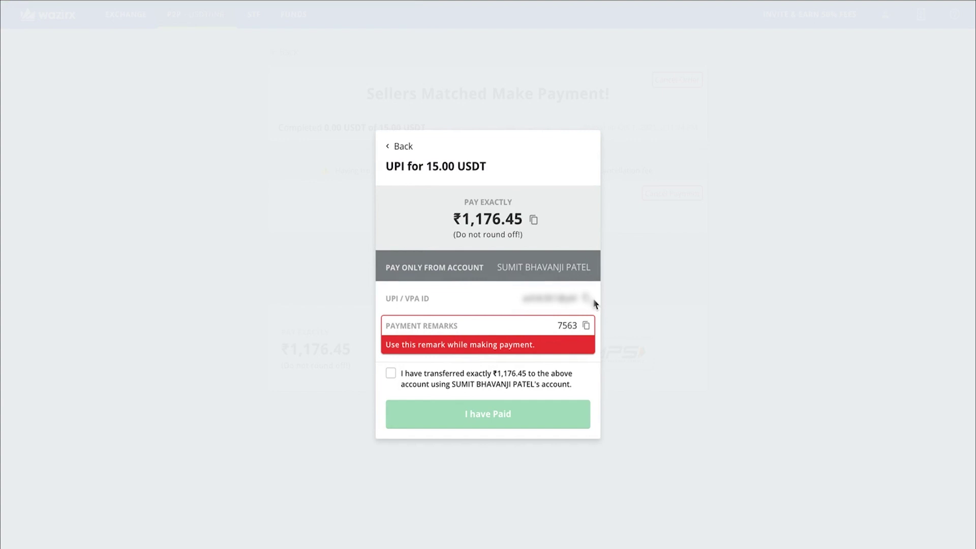
# - Examine the seller's UPI ID and the payment remark required for the transfer
pyautogui.doubleClick(553, 297)
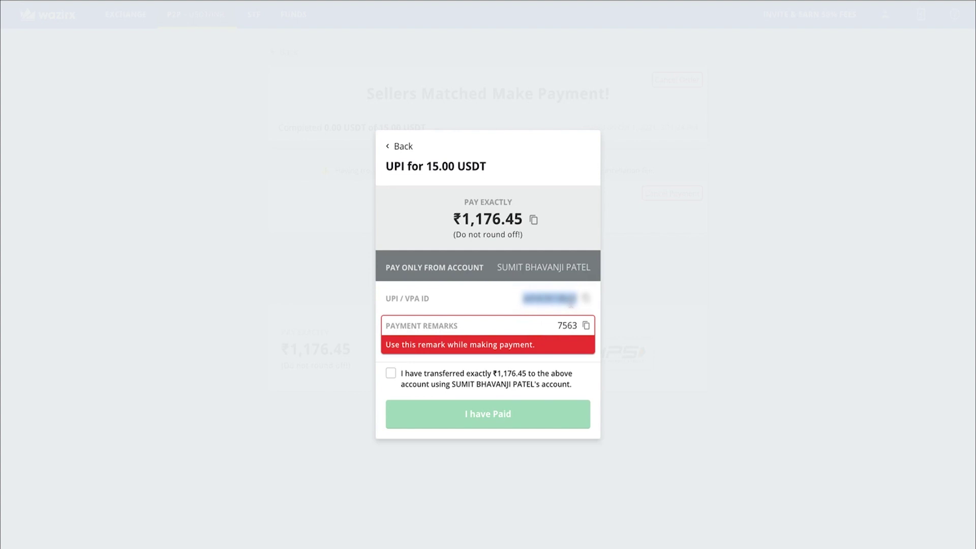
pyautogui.doubleClick(566, 329)
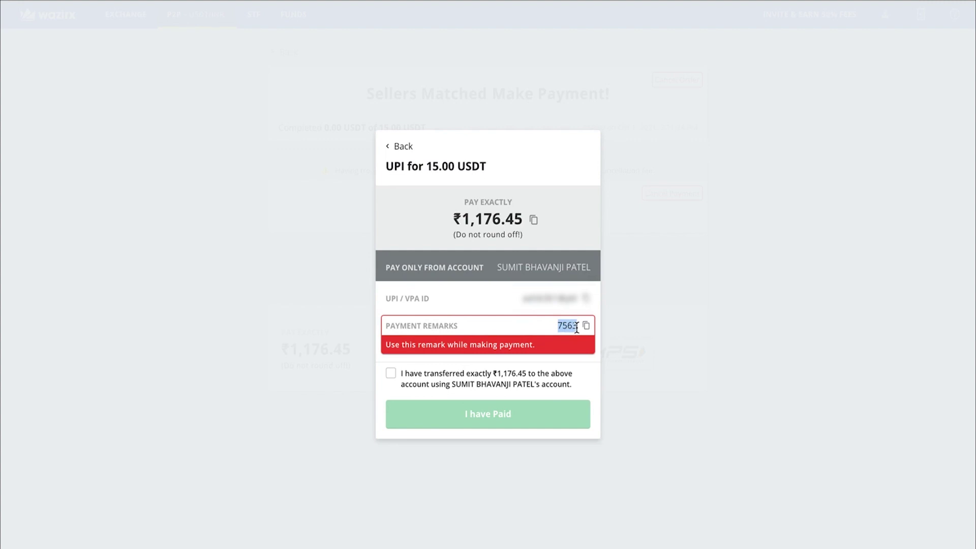
pyautogui.click(523, 332)
pyautogui.doubleClick(572, 327)
pyautogui.doubleClick(567, 326)
pyautogui.click(543, 320)
# - Declare that the exact amount has been transferred, review the false-confirmation penalty note, and confirm the payment
pyautogui.click(391, 377)
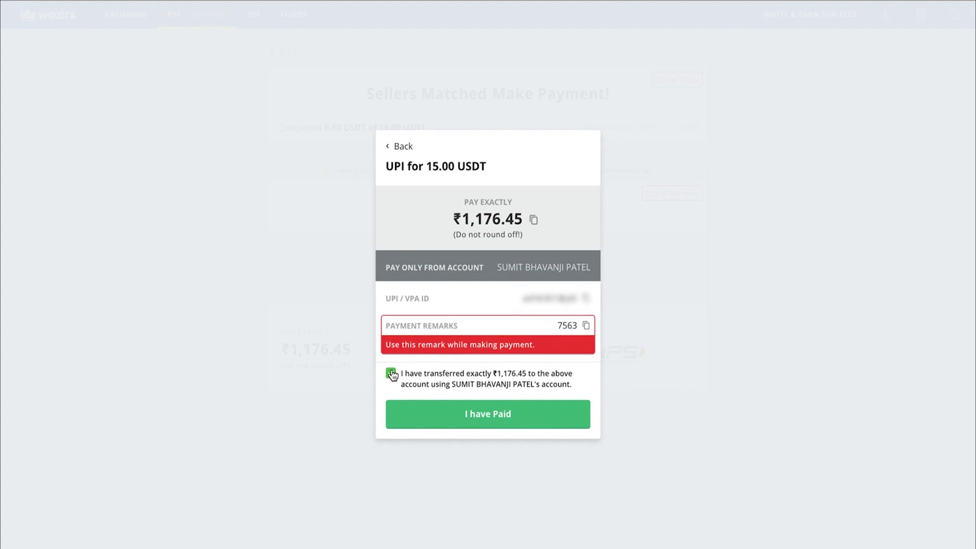
pyautogui.click(468, 415)
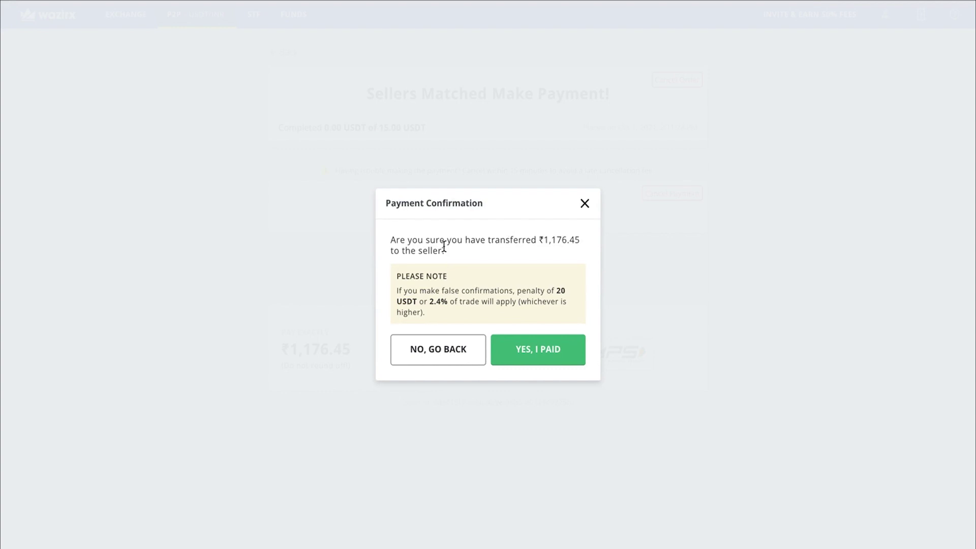
pyautogui.moveTo(390, 238); pyautogui.dragTo(483, 255)
pyautogui.click(510, 260)
pyautogui.tripleClick(513, 291)
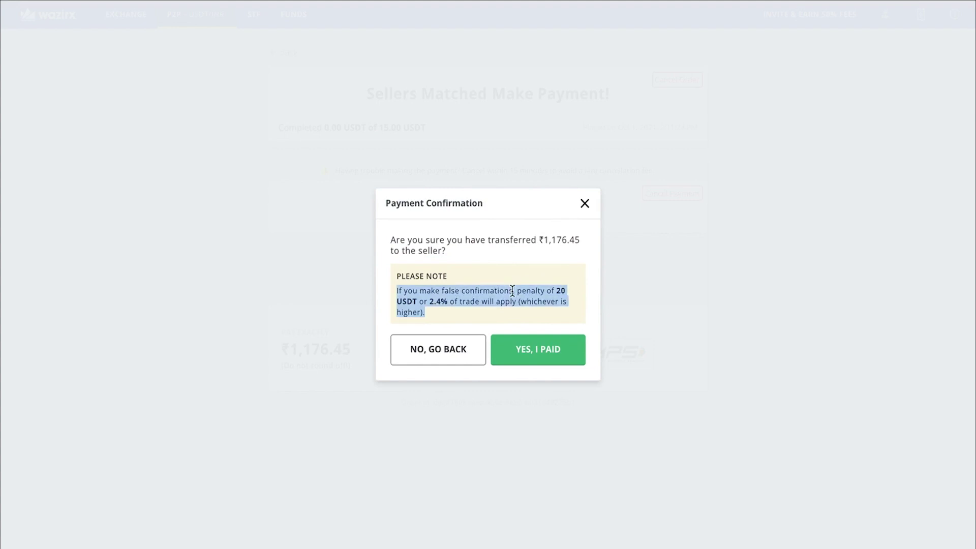
pyautogui.click(526, 313)
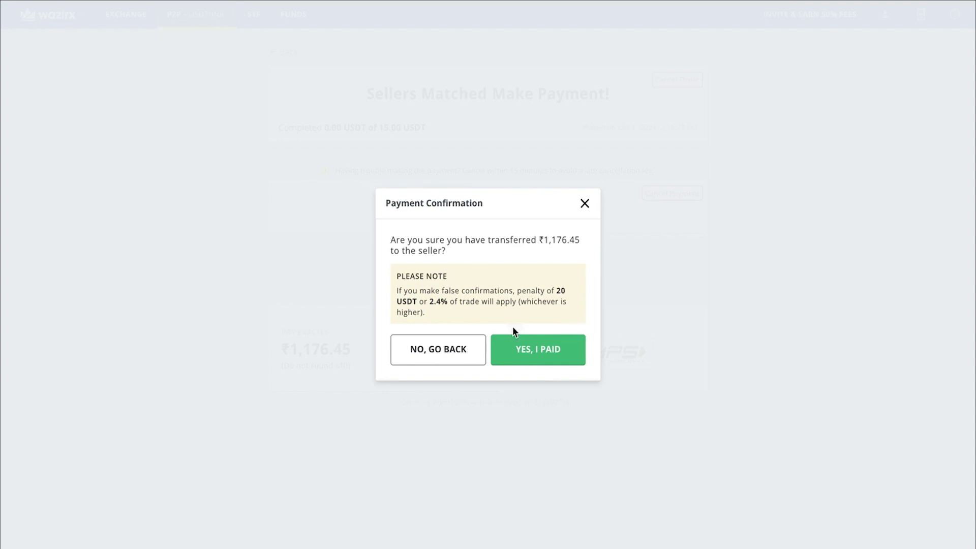
pyautogui.click(548, 359)
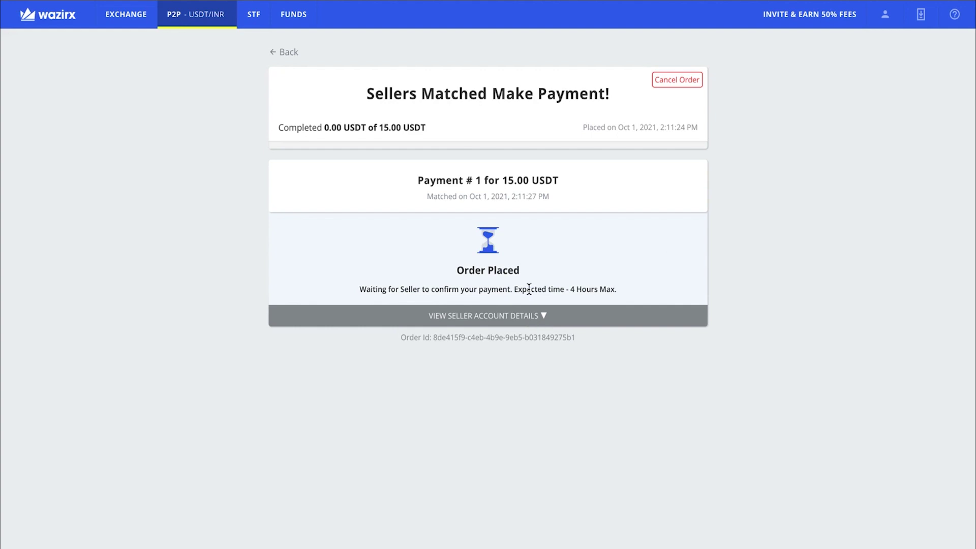
pyautogui.doubleClick(505, 182)
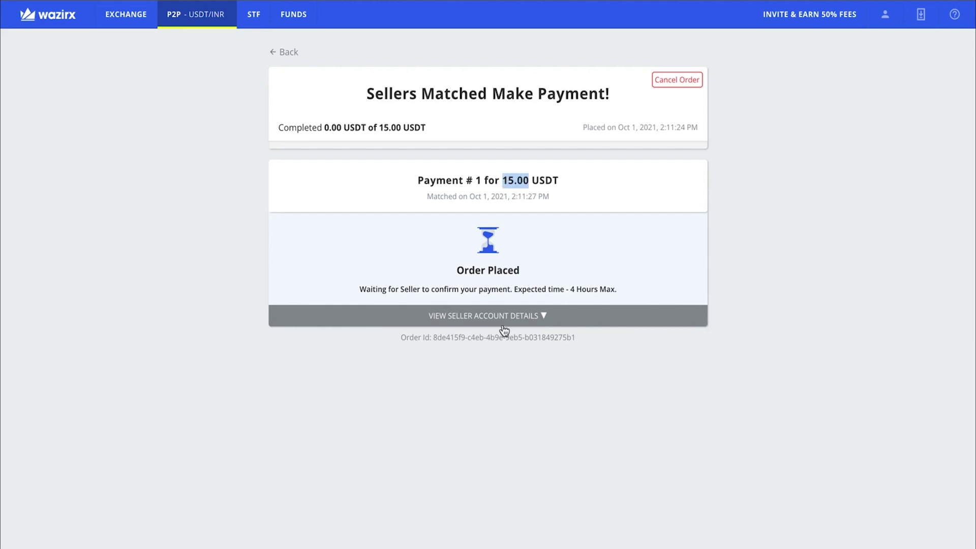